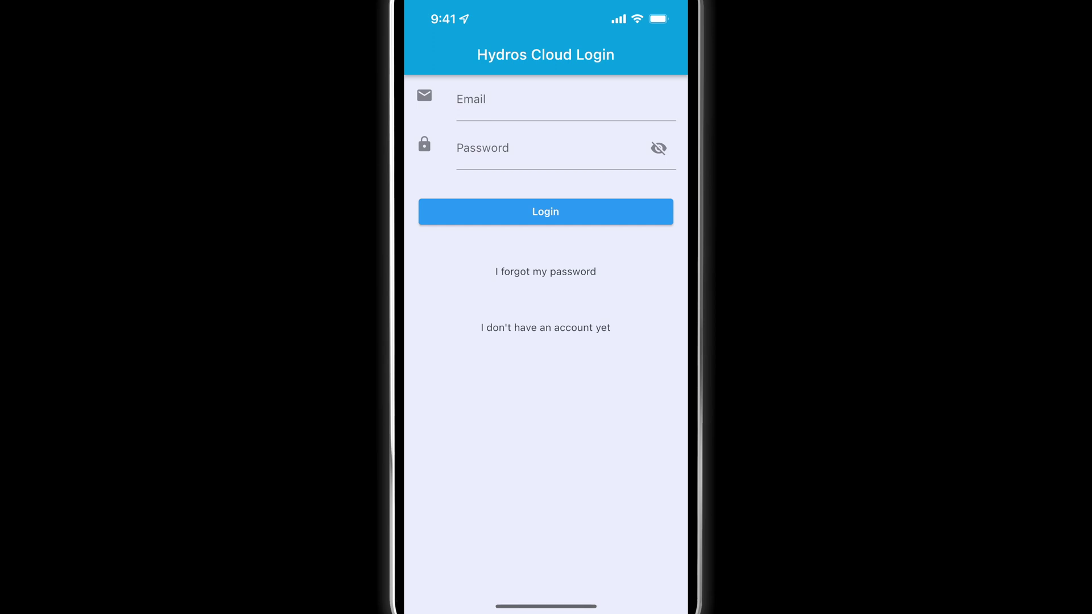
# Step: Switch to creating a new account and enter the account holder's name and email address
pyautogui.click(545, 328)
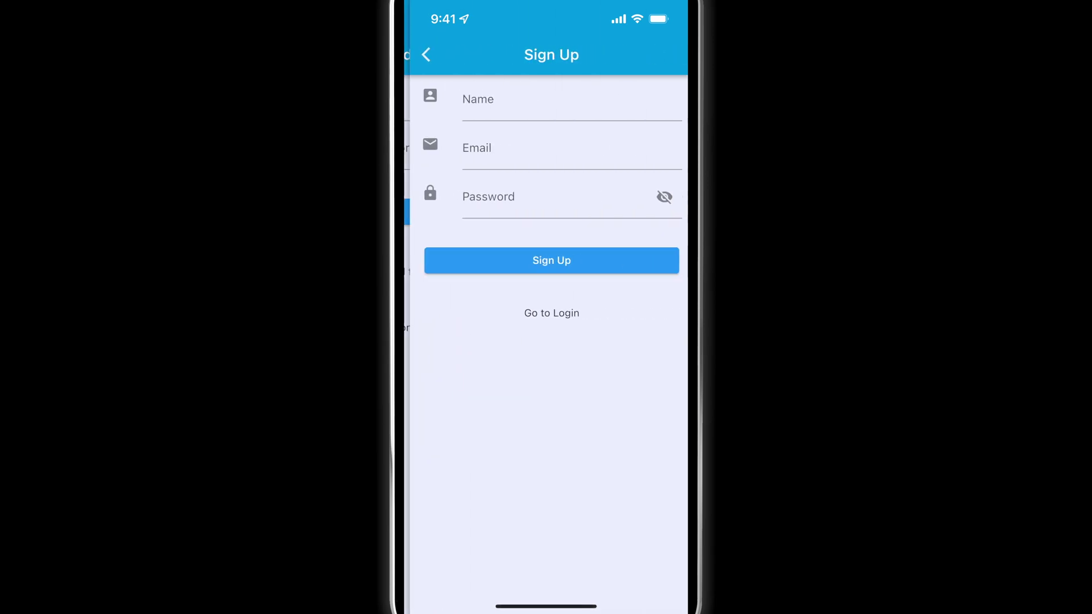
pyautogui.click(565, 101)
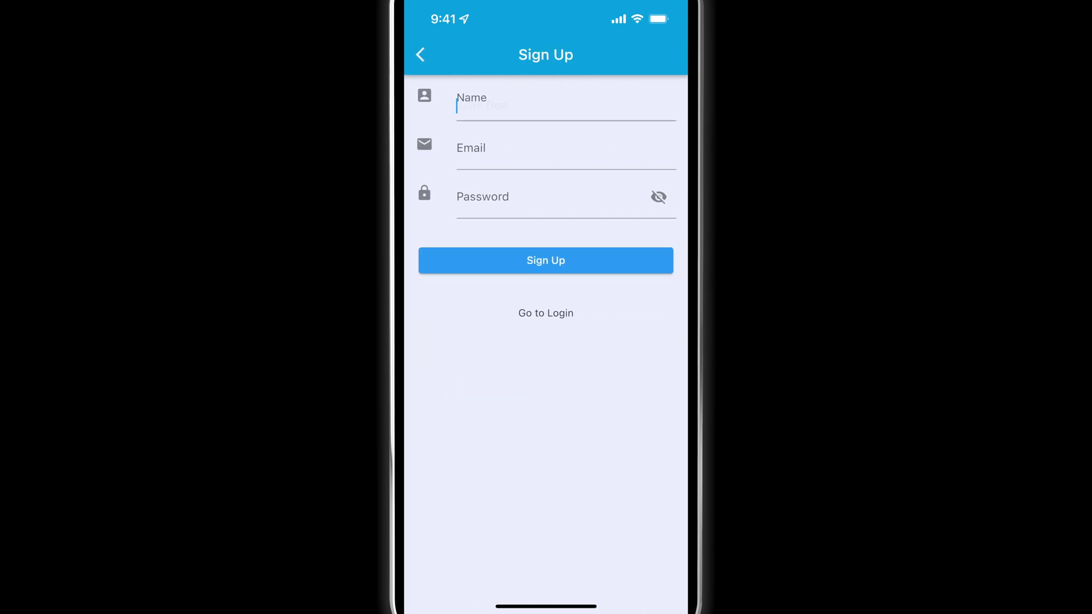
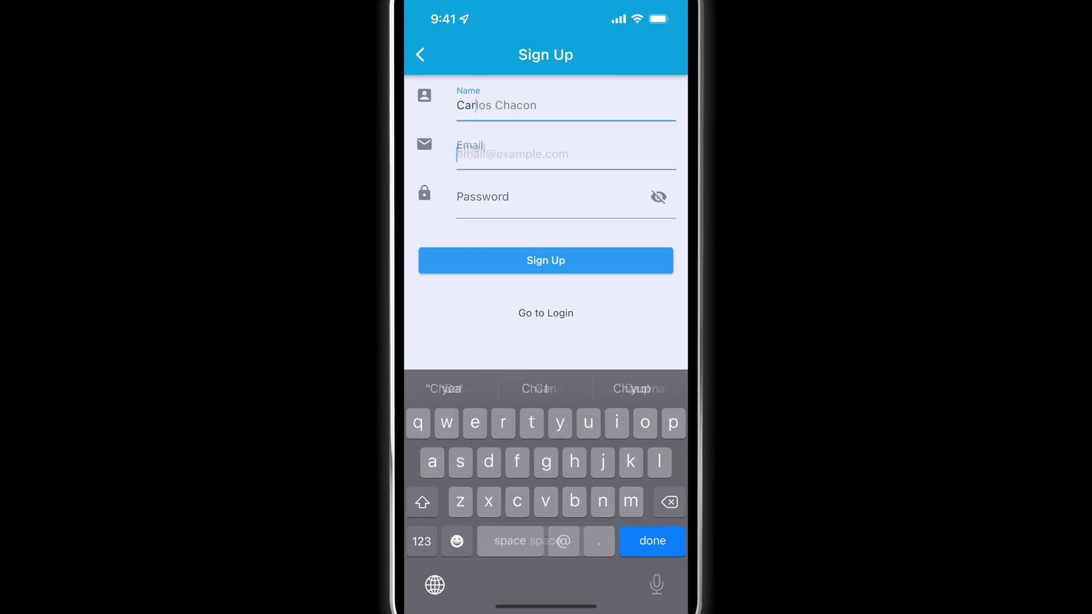
pyautogui.click(565, 147)
pyautogui.write('los@')
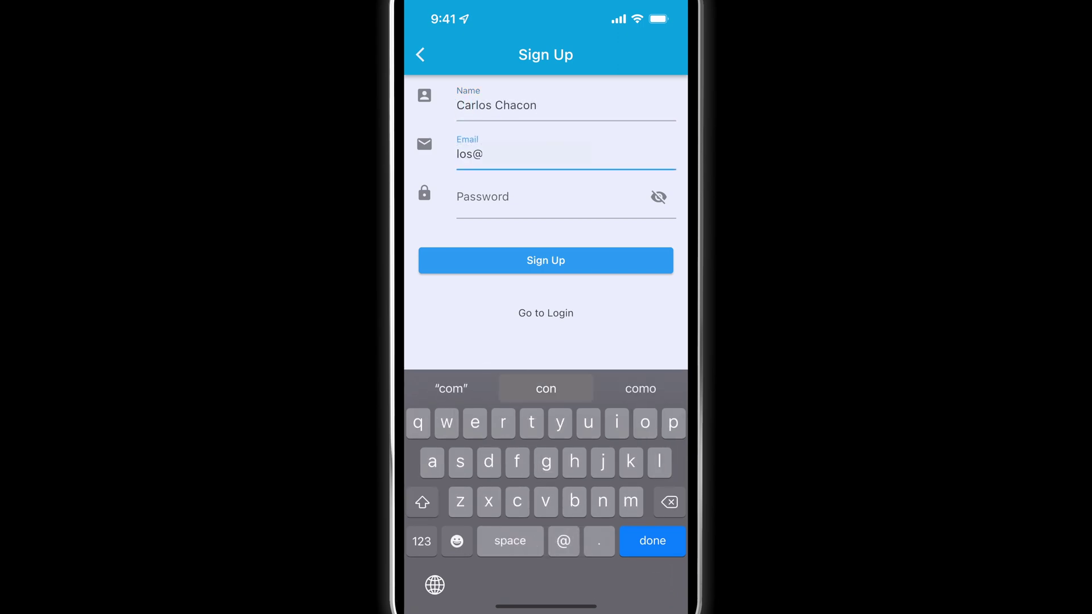
pyautogui.click(546, 196)
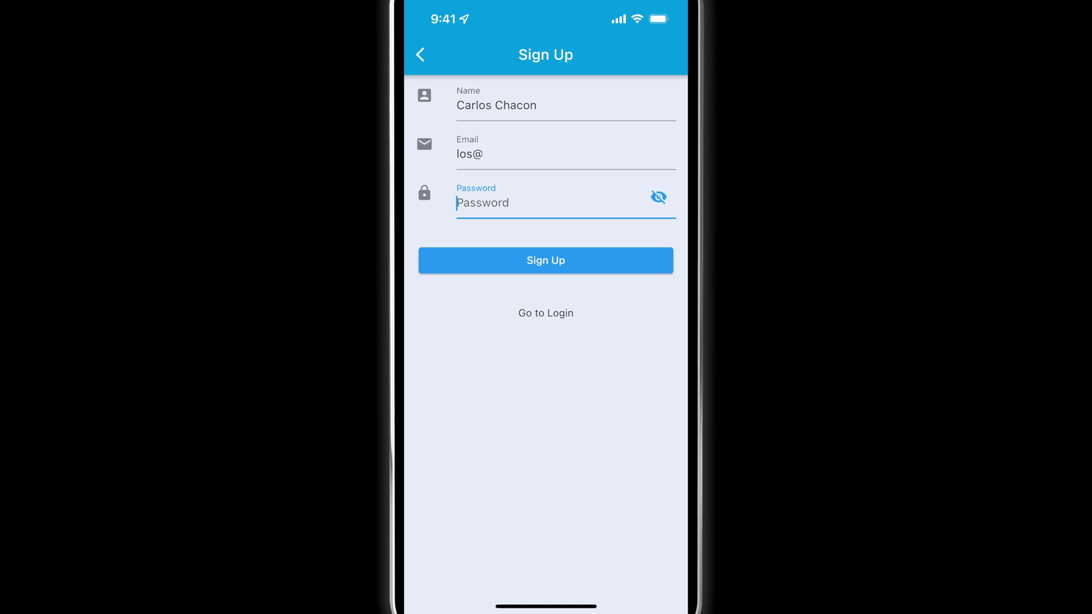